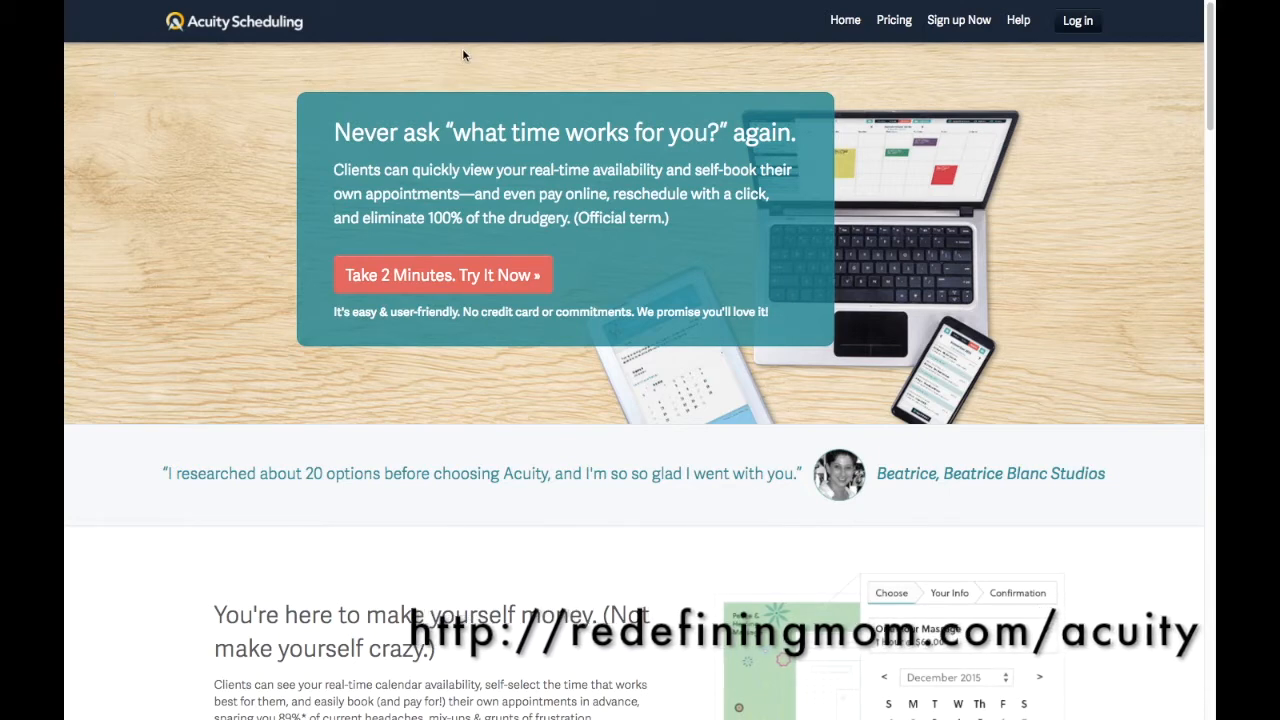
Log in and open the Exploratory Call appointment type to review its category choices and access setting.
left_click(1078, 21)
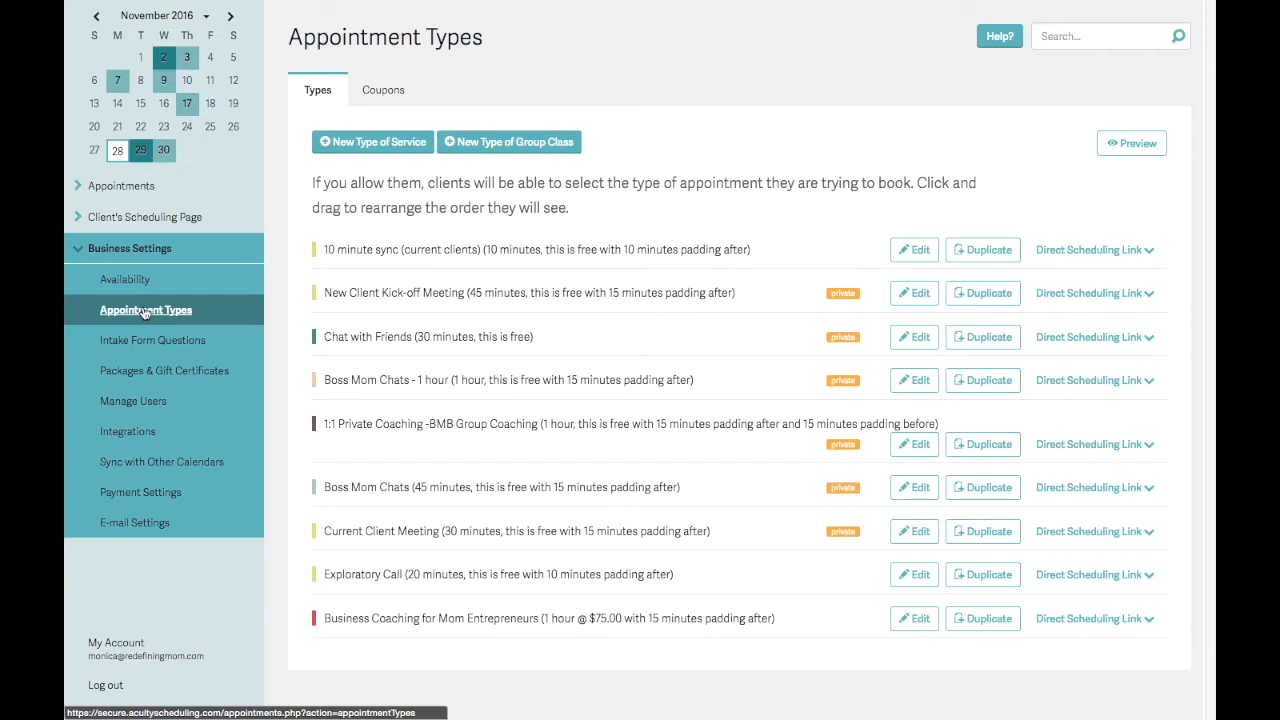
left_click(400, 586)
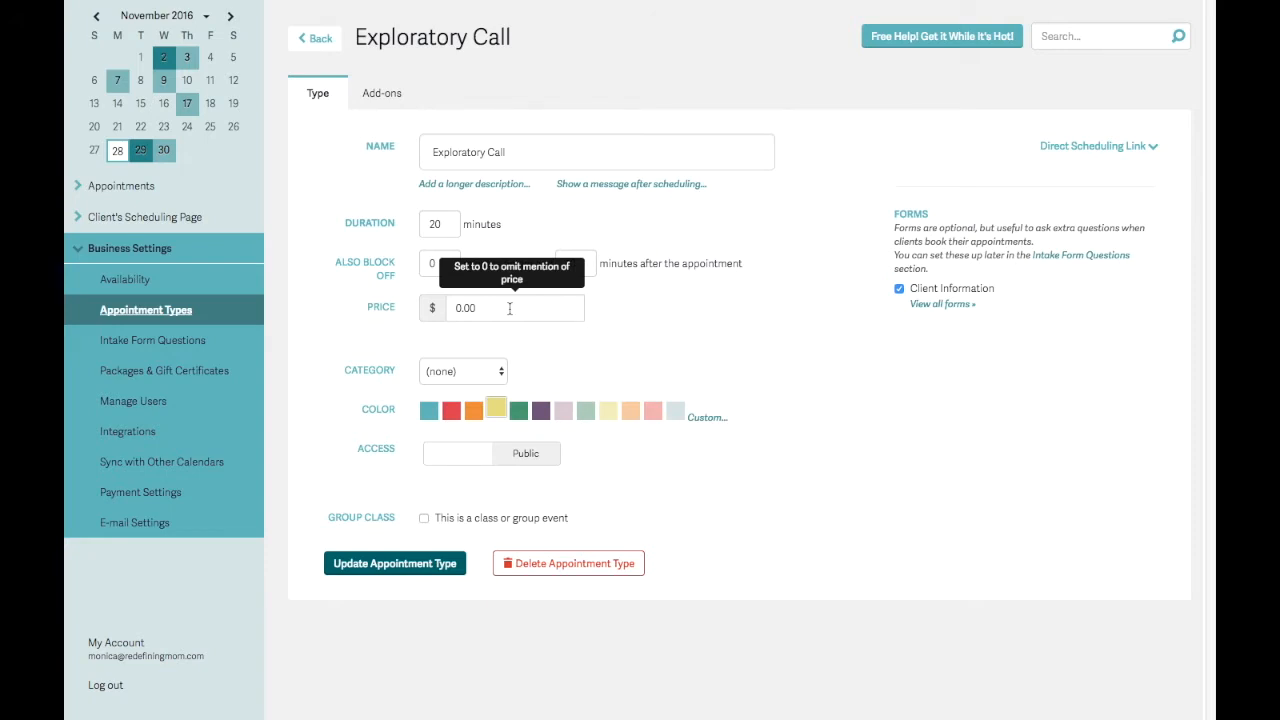
left_click(476, 368)
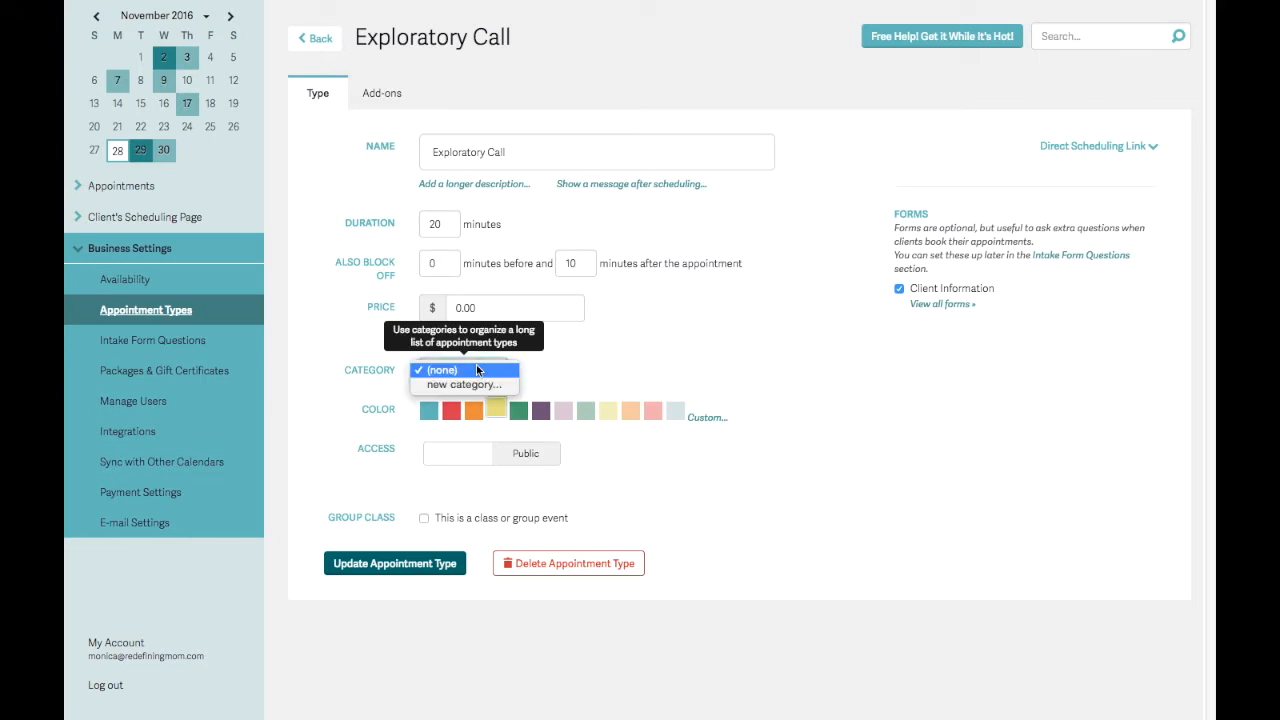
left_click(589, 362)
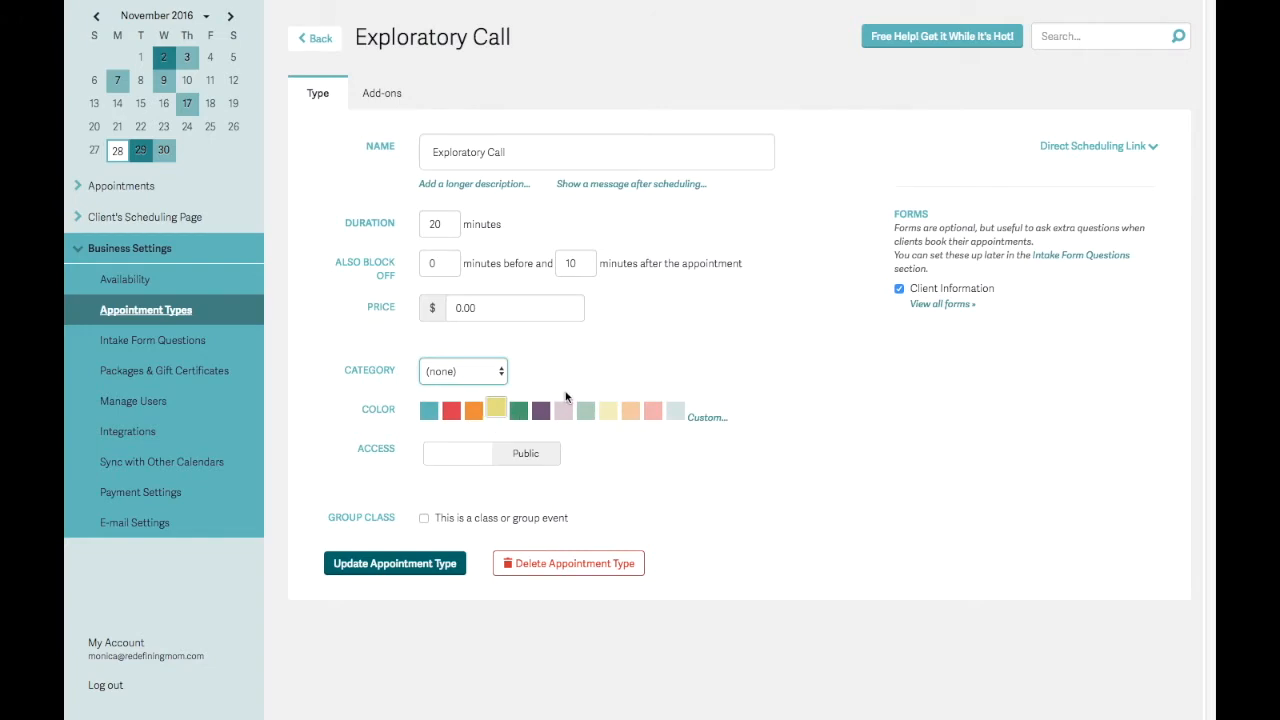
mouse_move(560, 456)
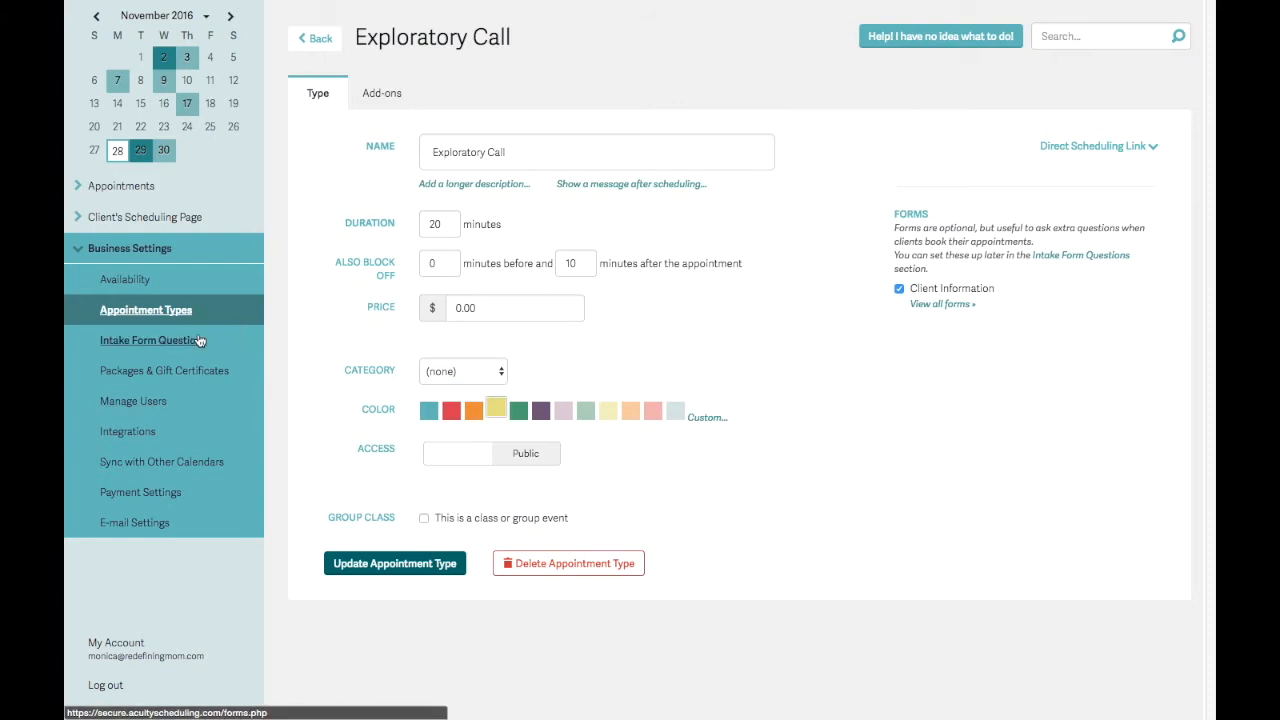
Open the Client Information intake form and read through its description and questions.
left_click(199, 341)
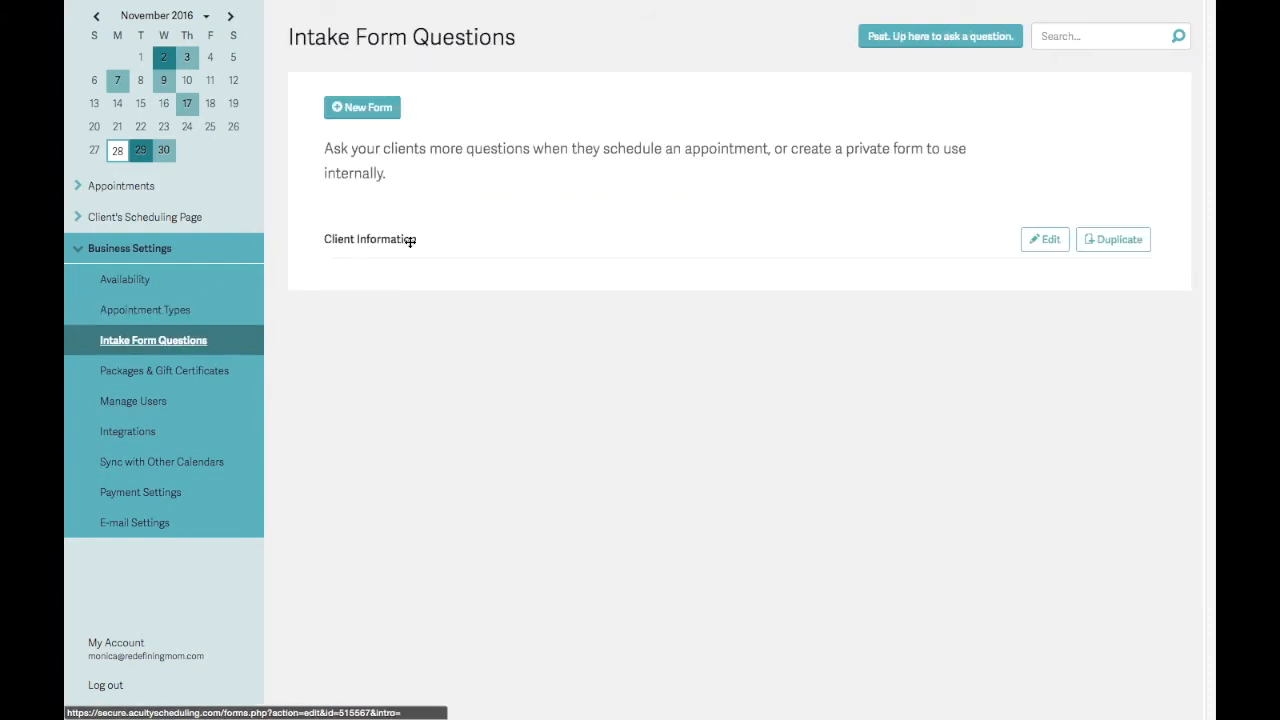
left_click(409, 240)
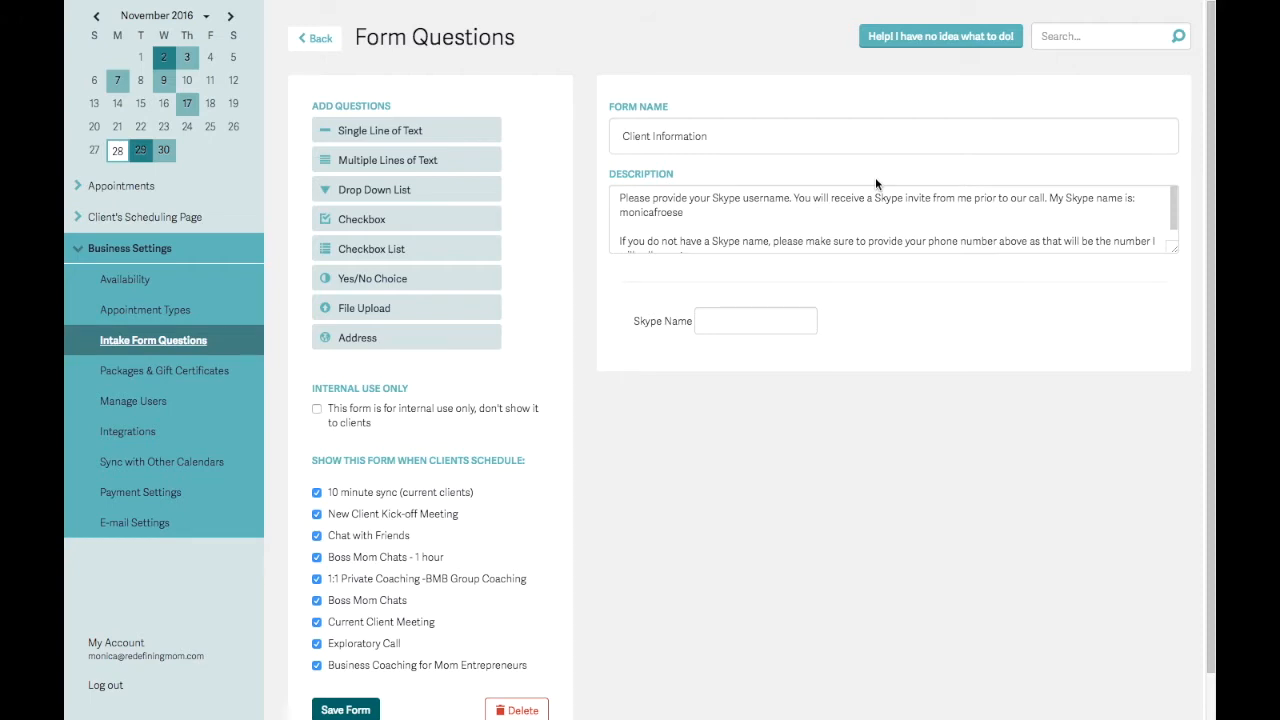
scroll(852, 205, "down", 2)
scroll(851, 207, "up", 2)
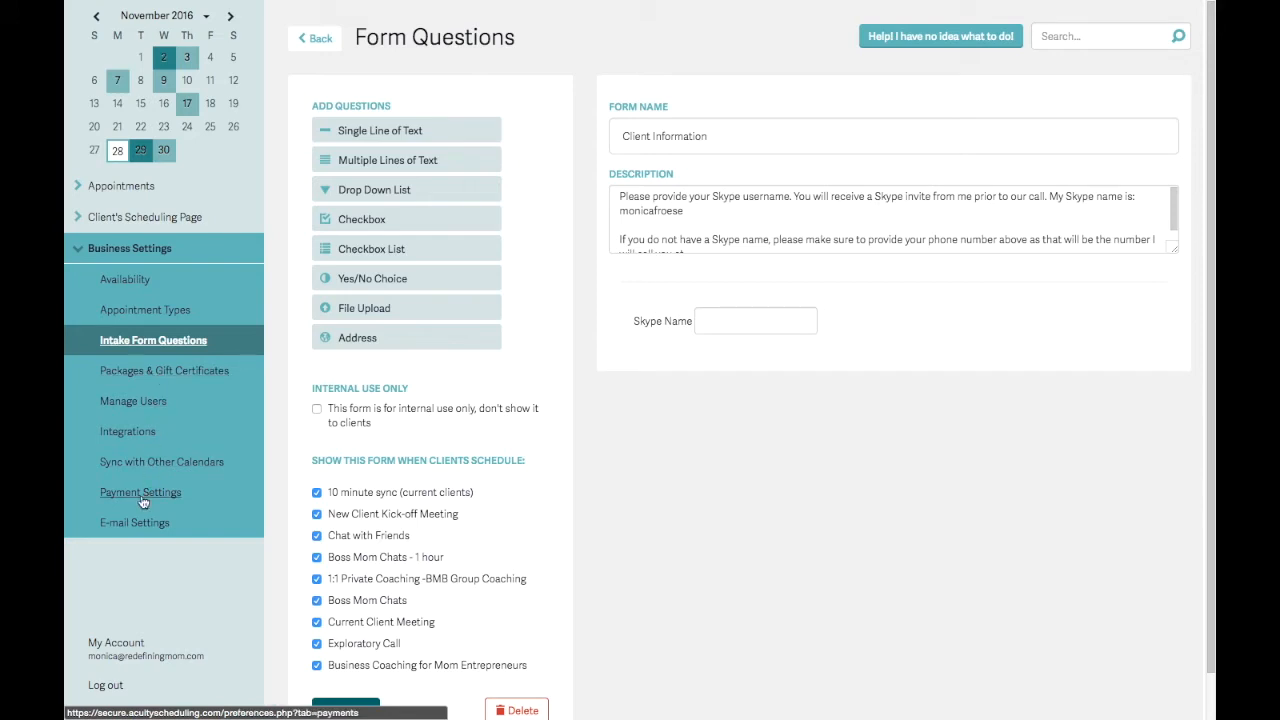
Check the calendar syncing settings, and view the public client scheduling page through its online link.
left_click(165, 462)
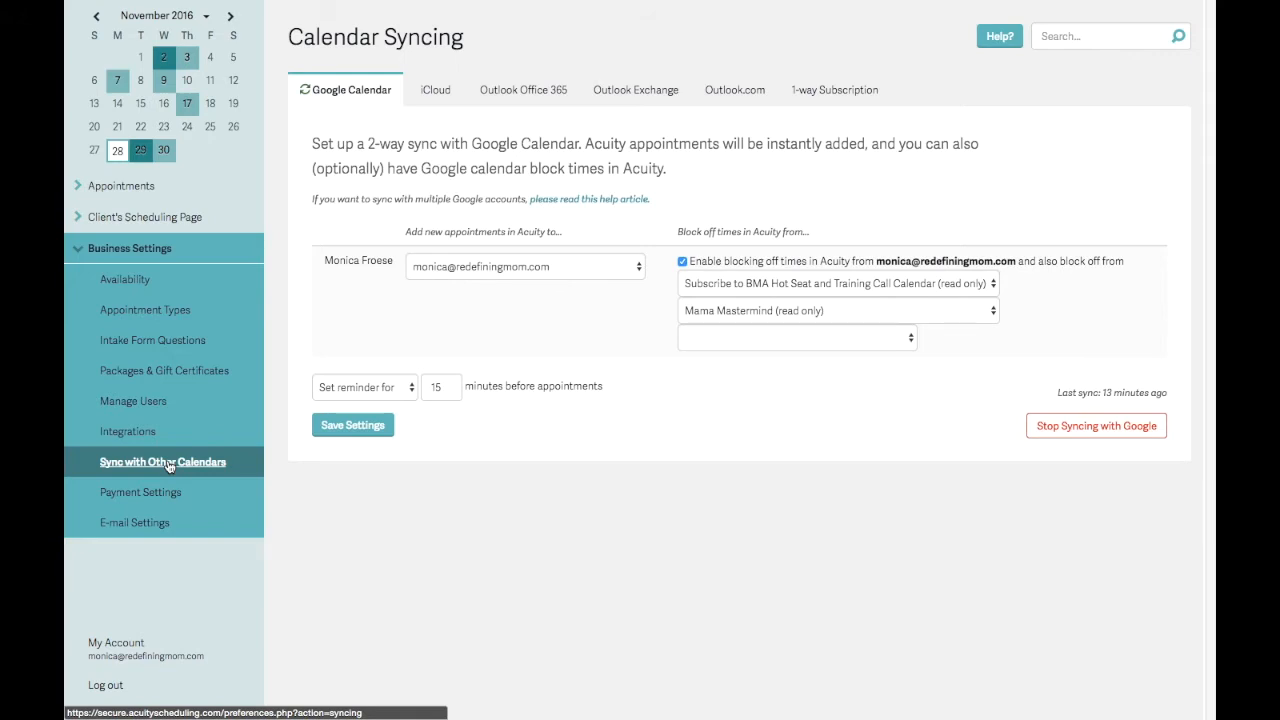
left_click(144, 215)
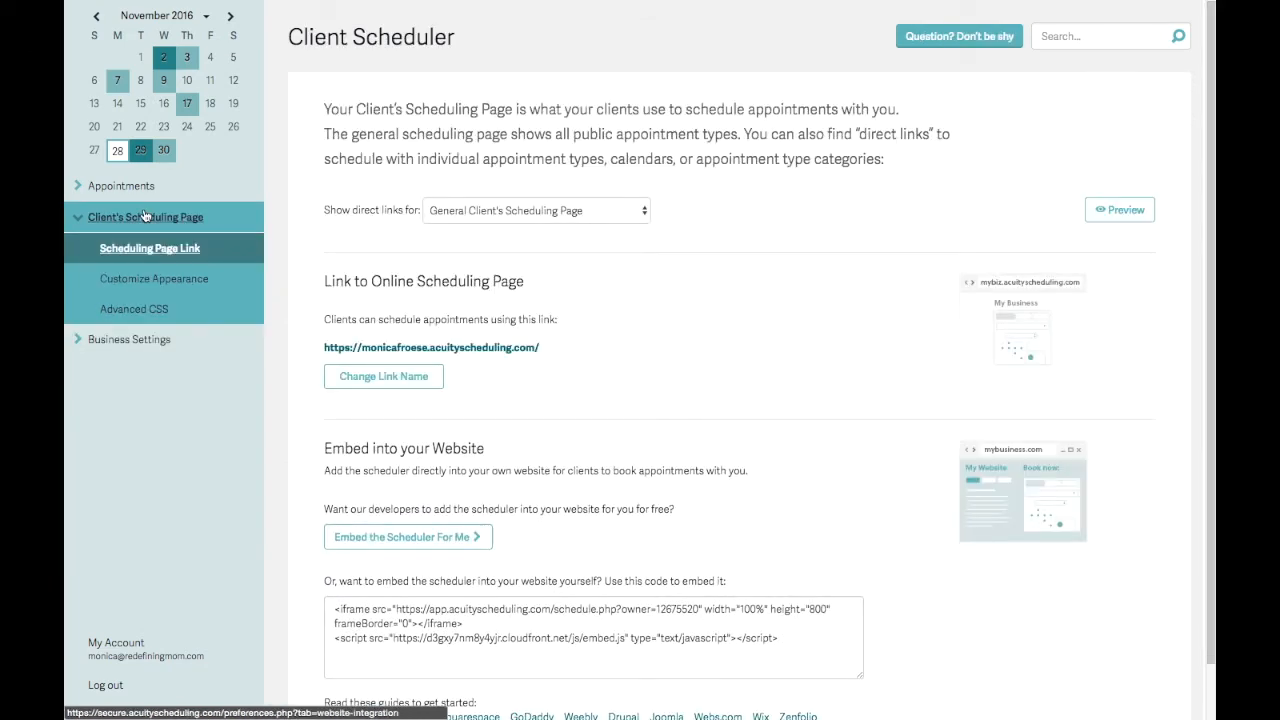
left_click(459, 350)
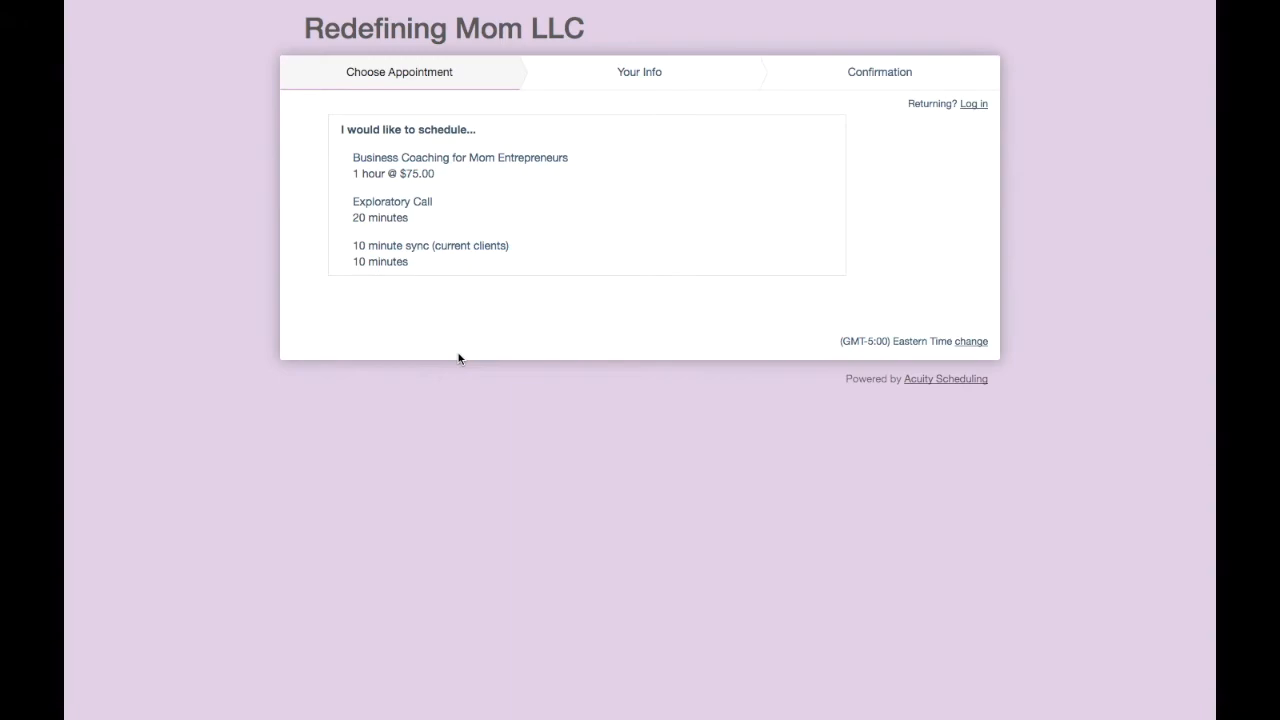
key("super+w")
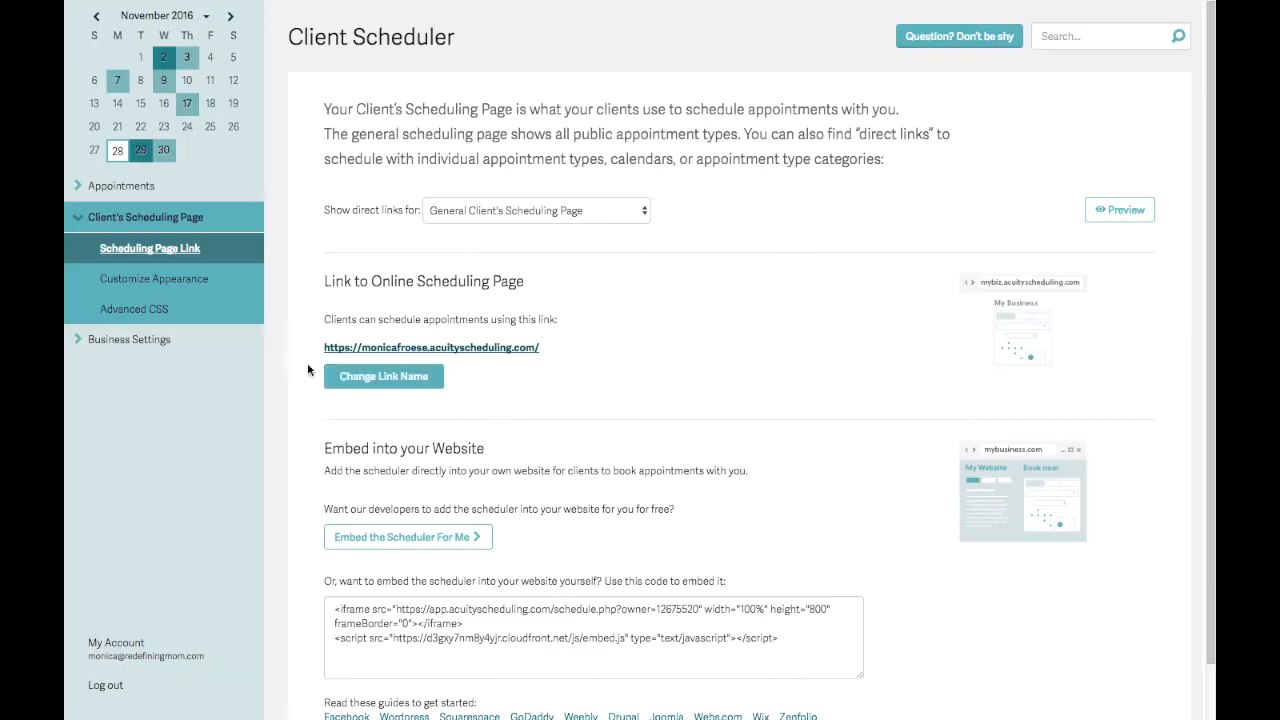
Return to the appointment types and show the direct scheduling link details for Chat with Friends.
left_click(130, 340)
left_click(158, 309)
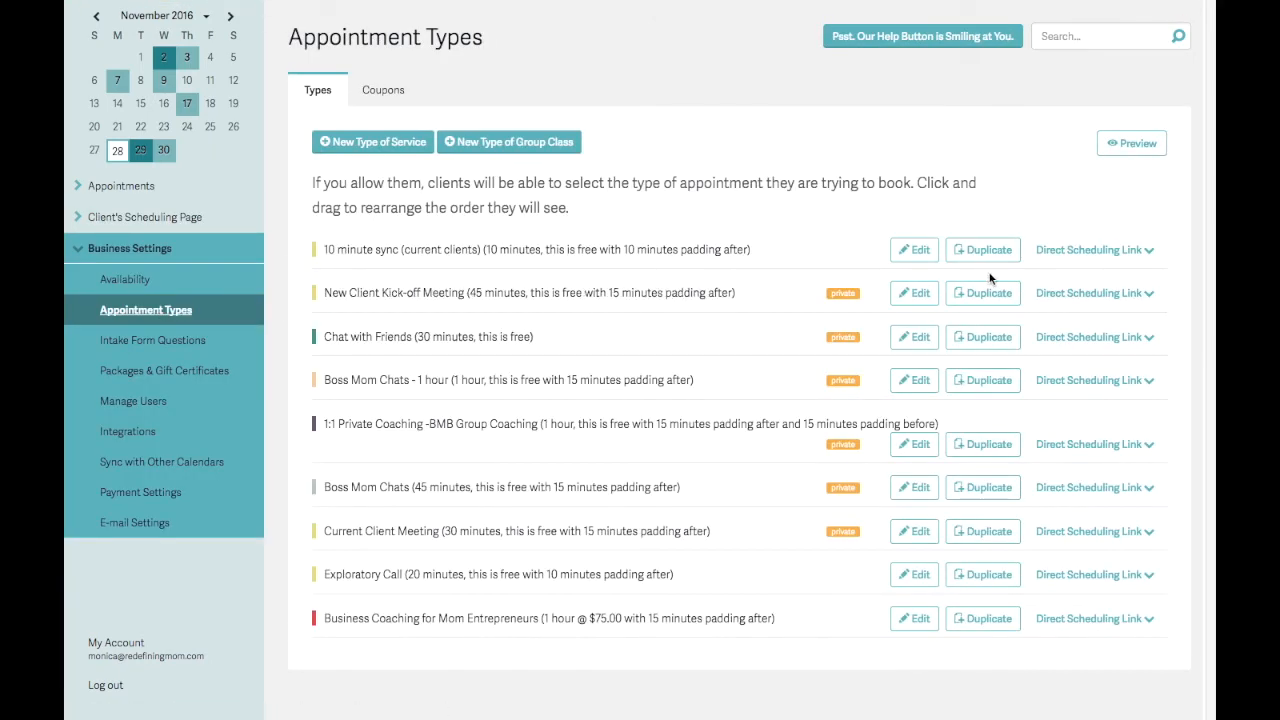
left_click(1083, 342)
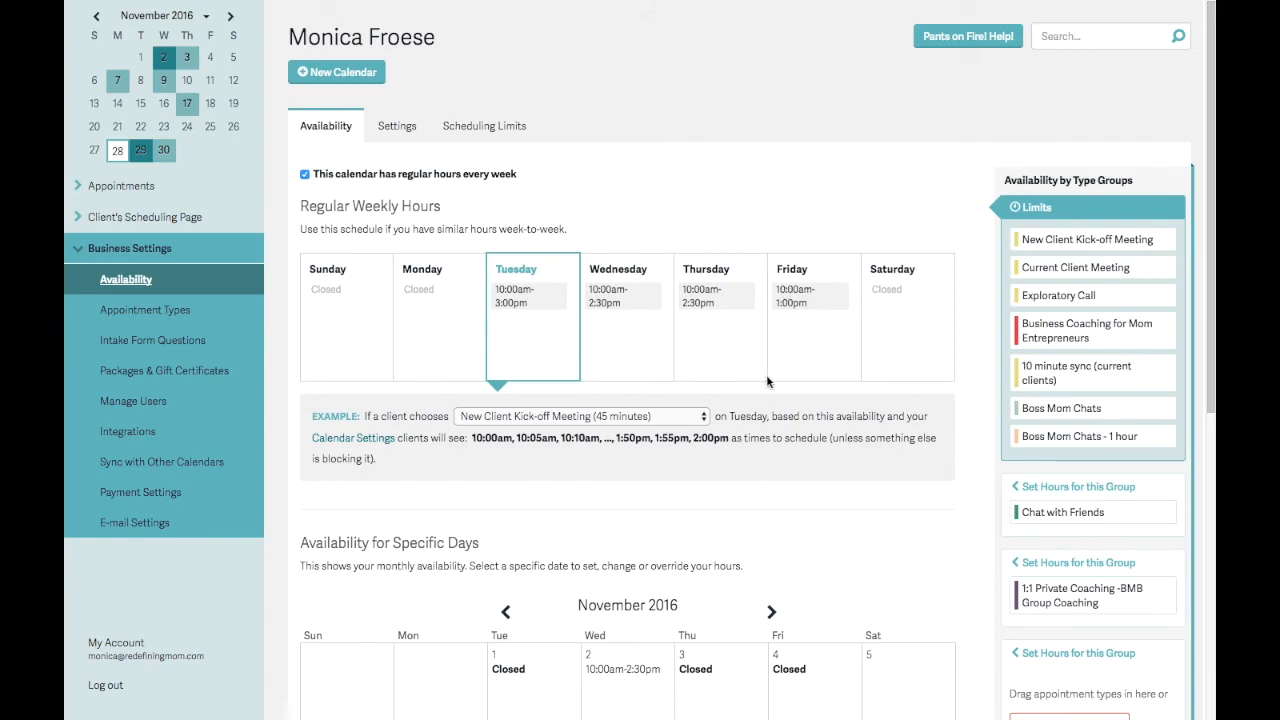
Review the specific-day availability for November and December 2016 below the regular weekly hours.
scroll(719, 478, "down", 5)
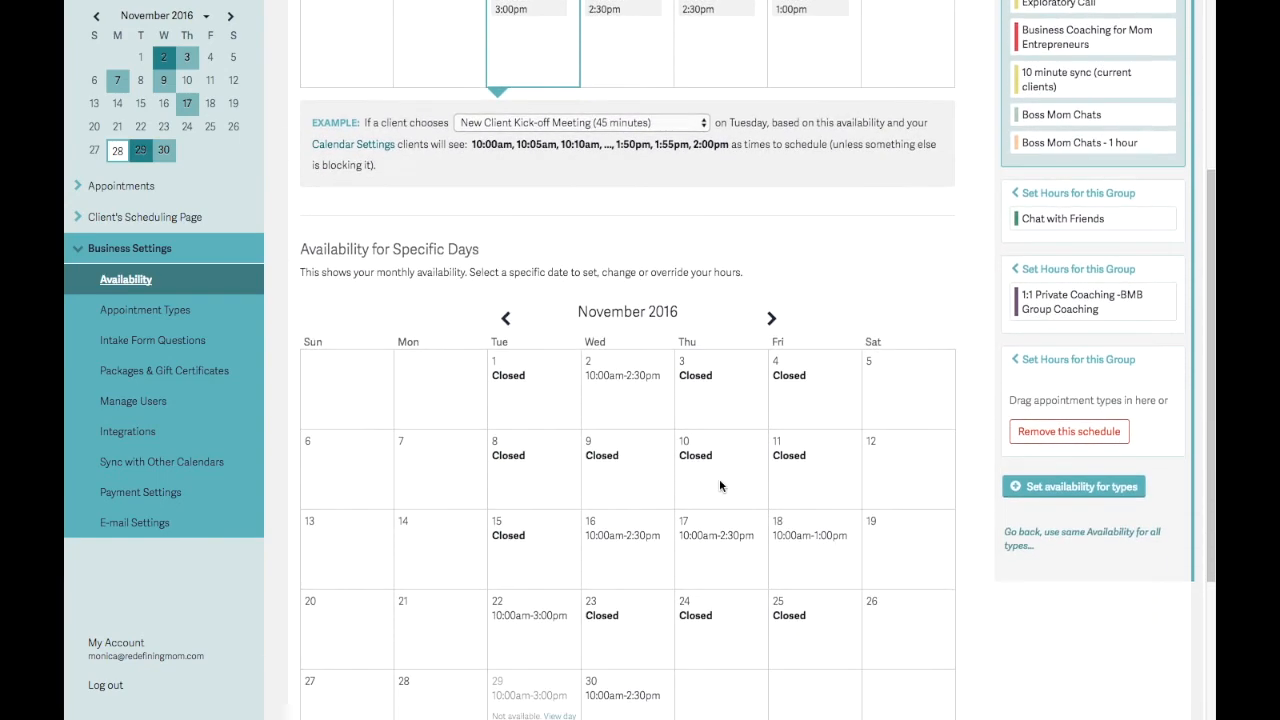
scroll(721, 487, "down", 1)
scroll(722, 487, "up", 1)
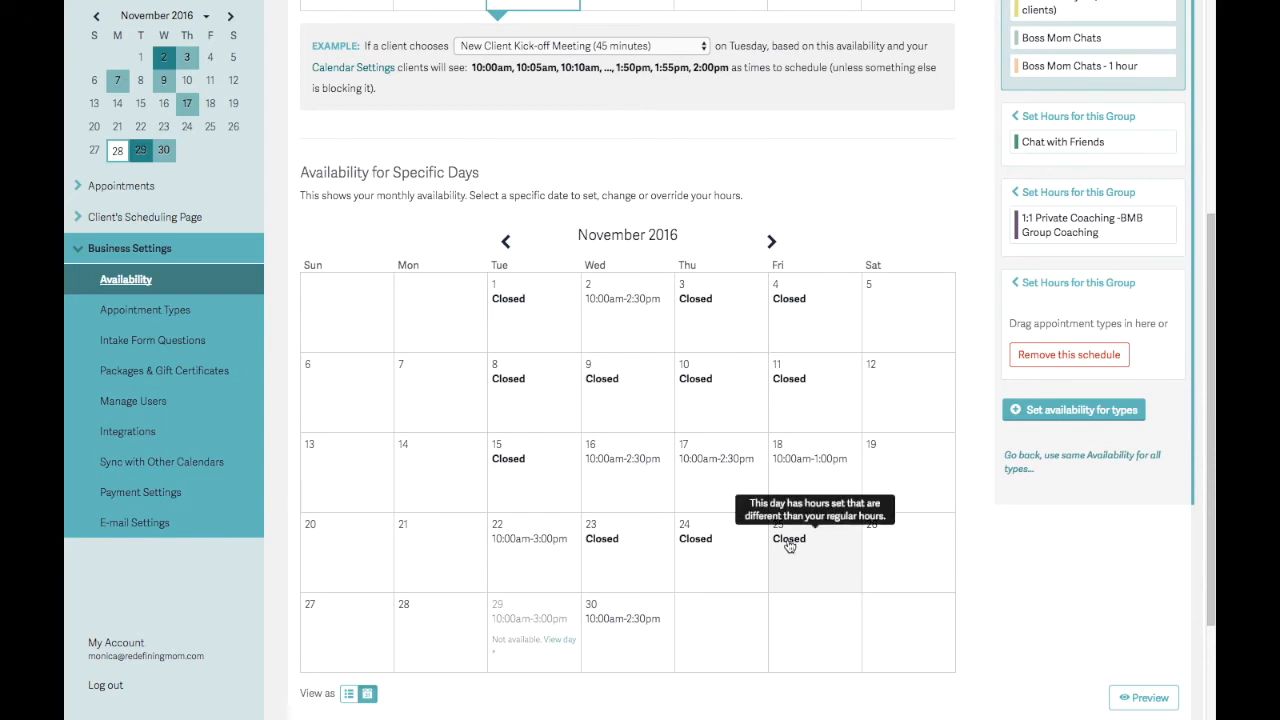
left_click(771, 241)
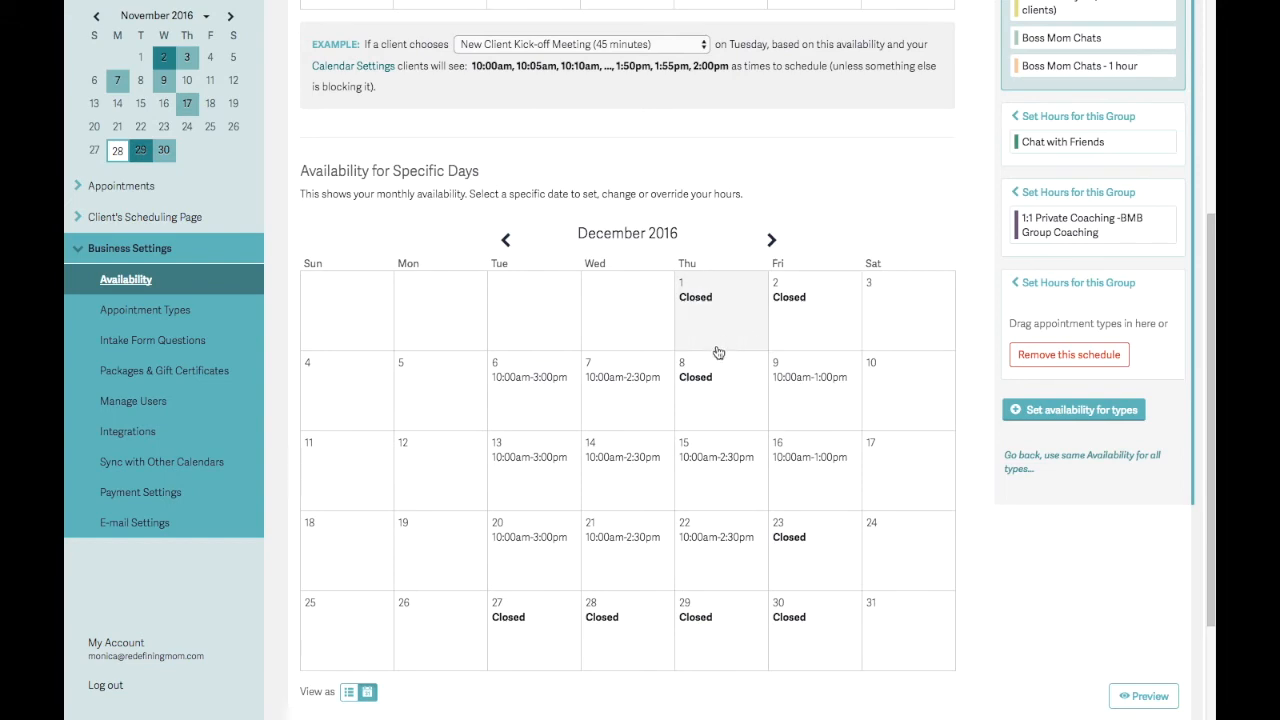
mouse_move(723, 376)
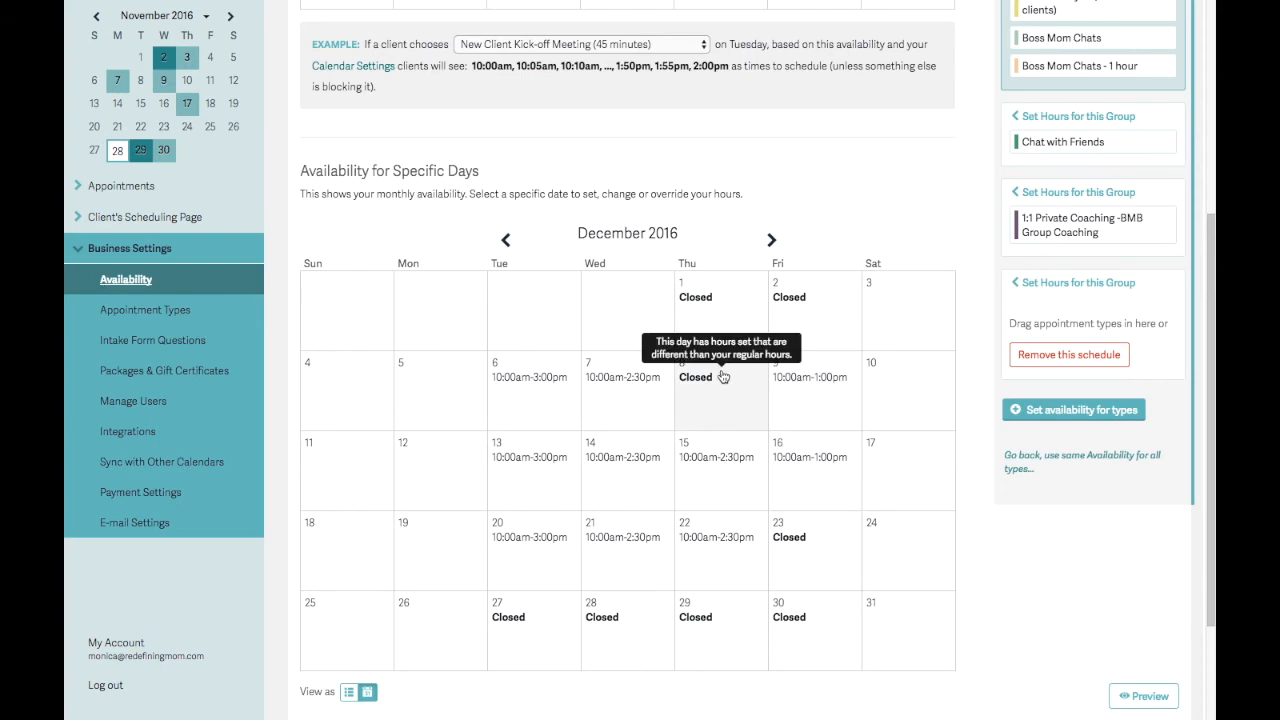
scroll(723, 376, "up", 1)
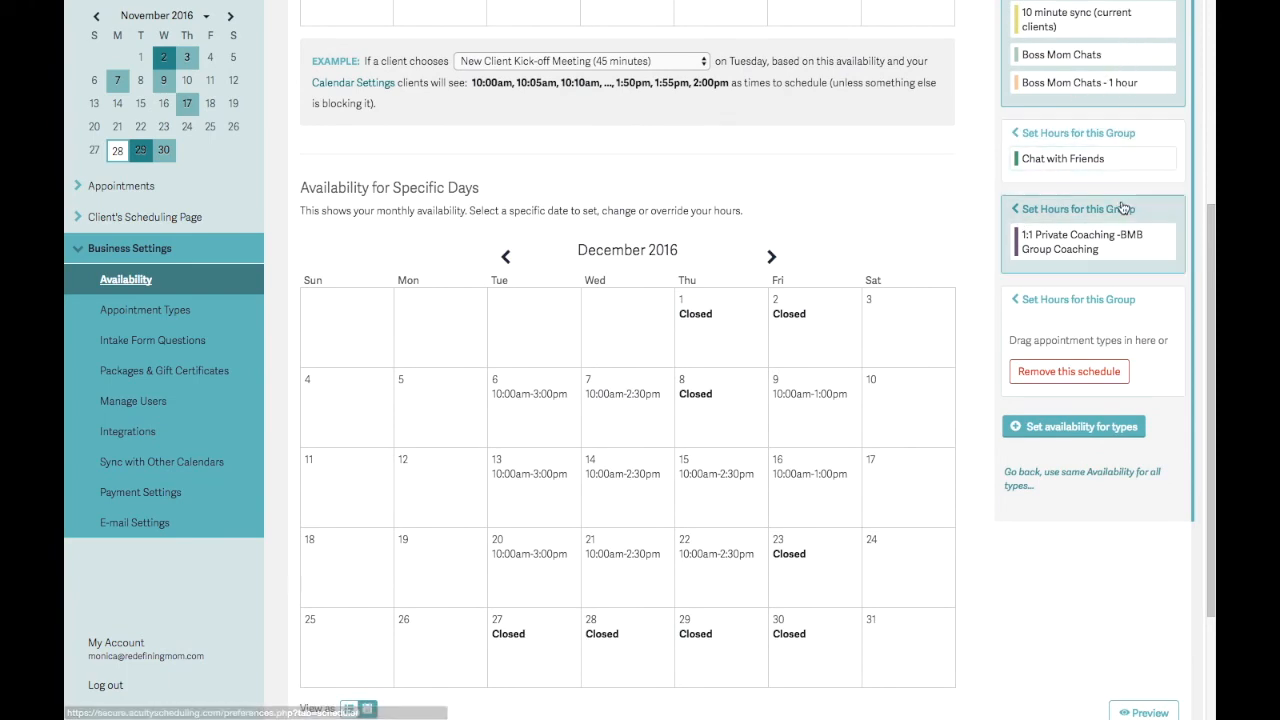
Show the hours set for the Chat with Friends group and compare its November and December 2016 availability.
left_click(1116, 137)
scroll(869, 380, "up", 4)
scroll(869, 385, "down", 3)
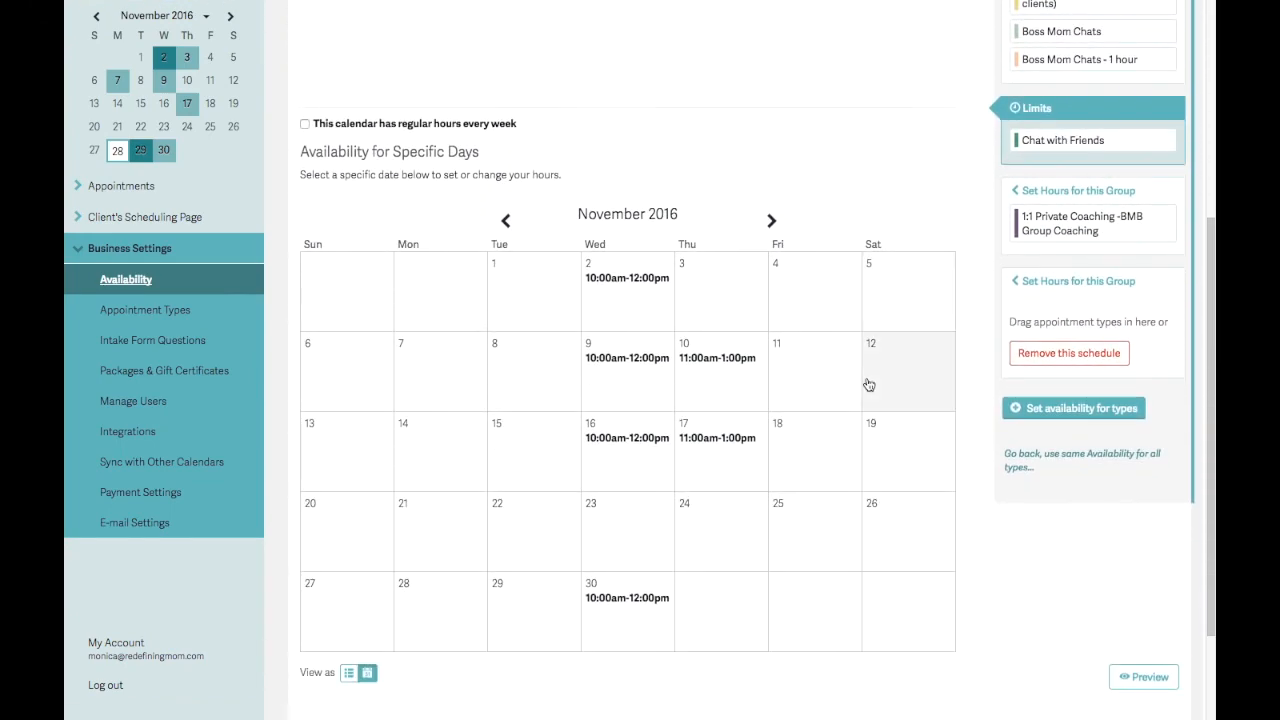
left_click(771, 221)
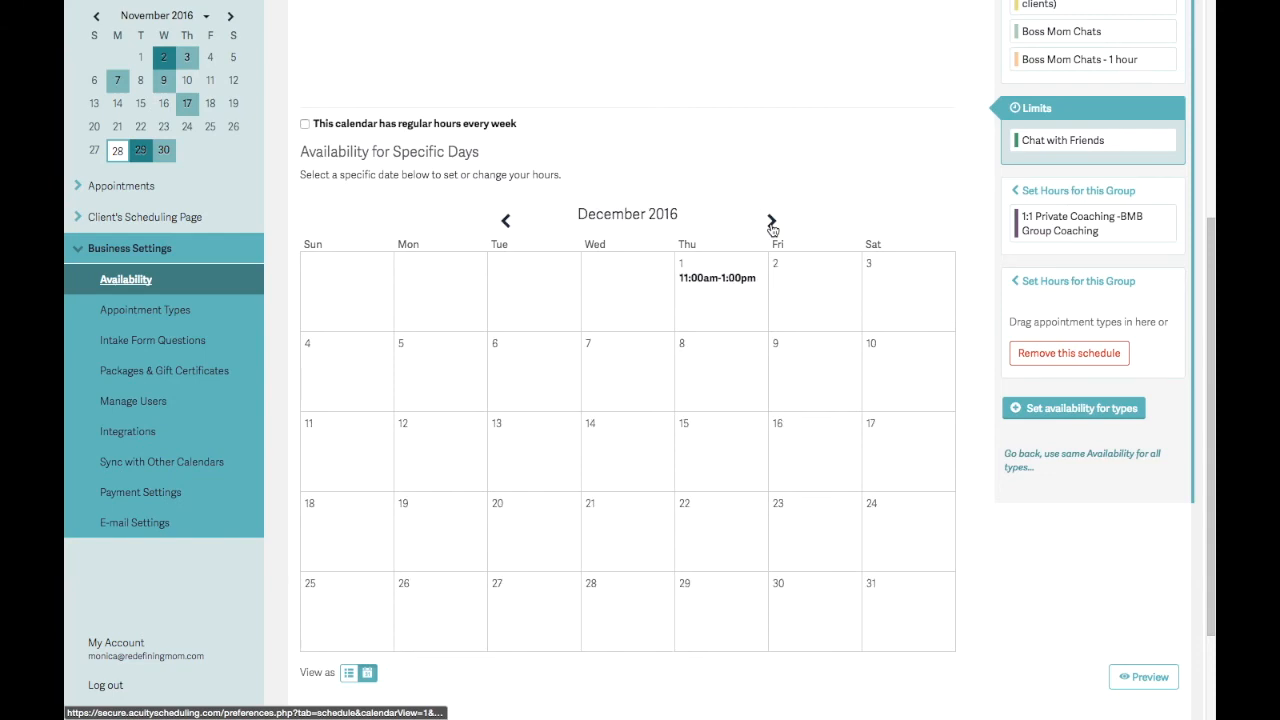
left_click(506, 222)
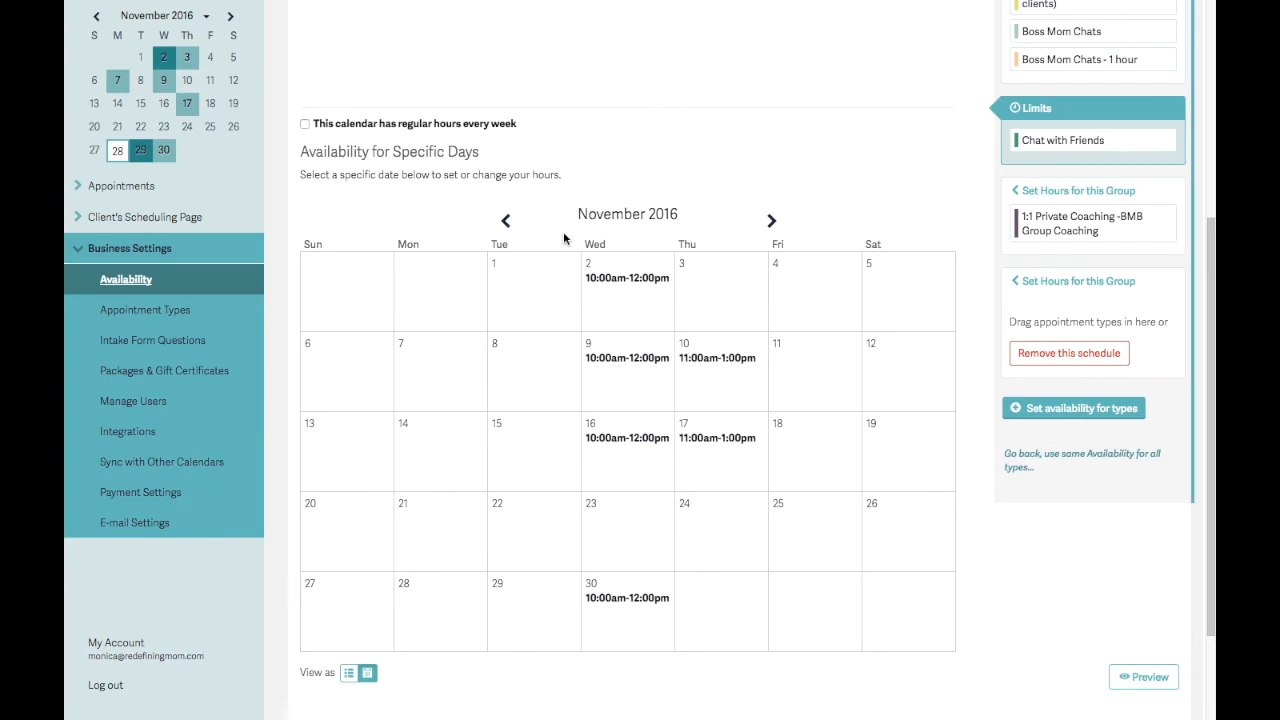
Copy the website embed code for the Chat with Friends appointment type.
left_click(130, 309)
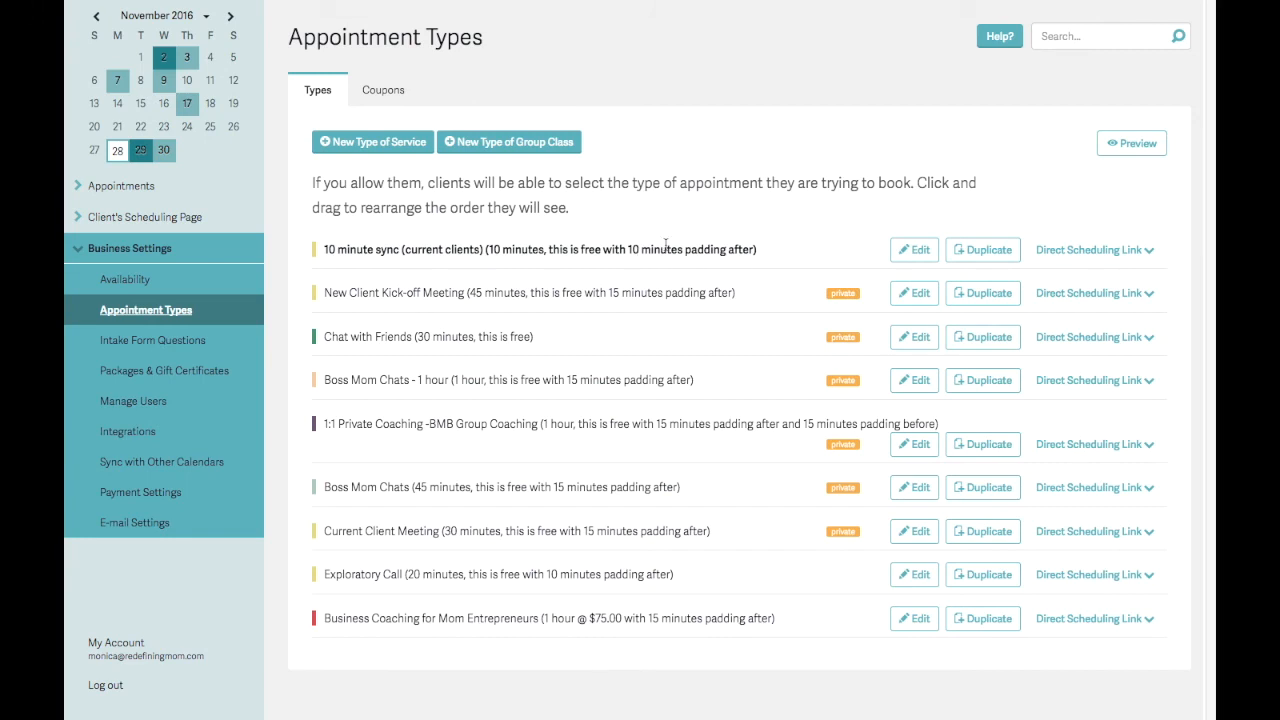
left_click(1081, 340)
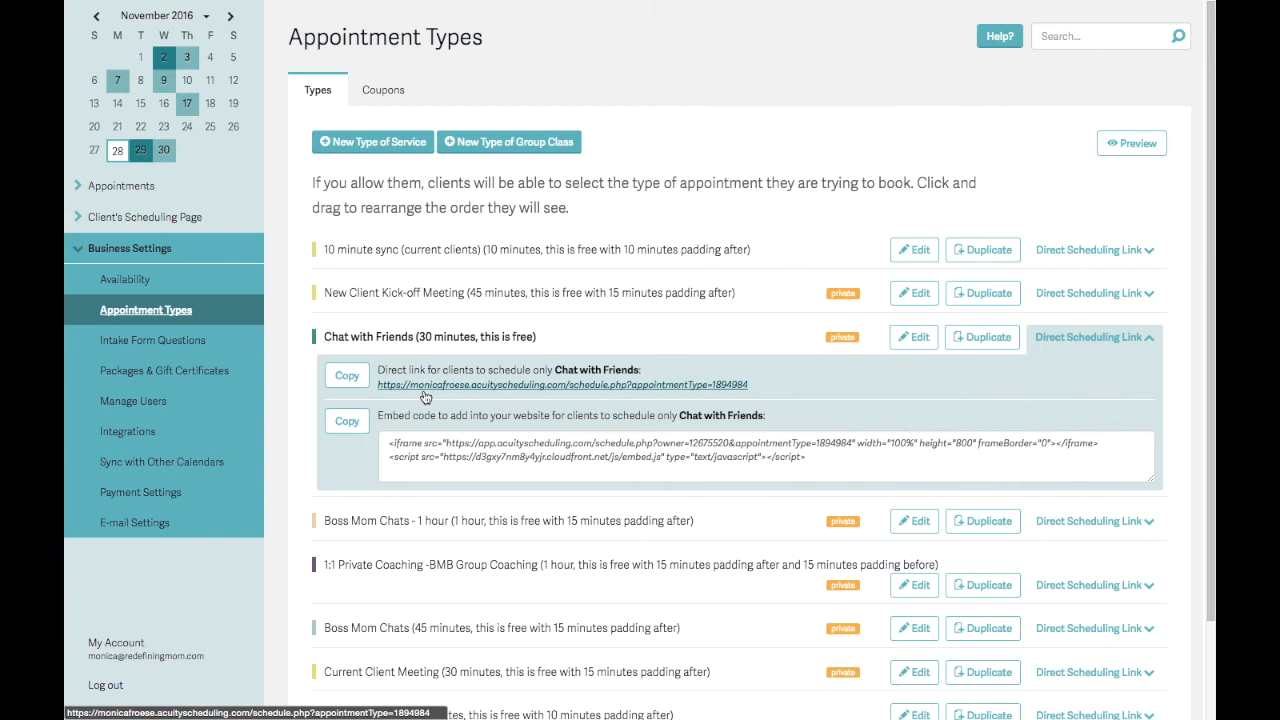
left_click(425, 444)
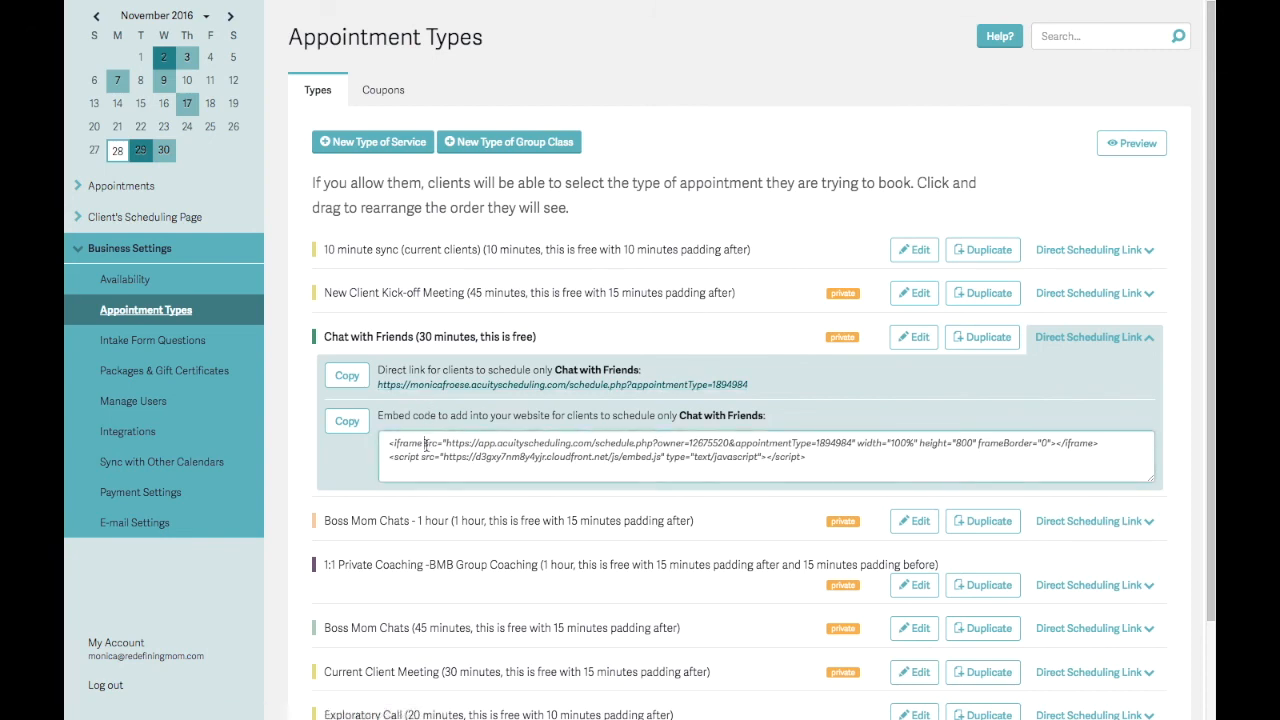
left_click(347, 421)
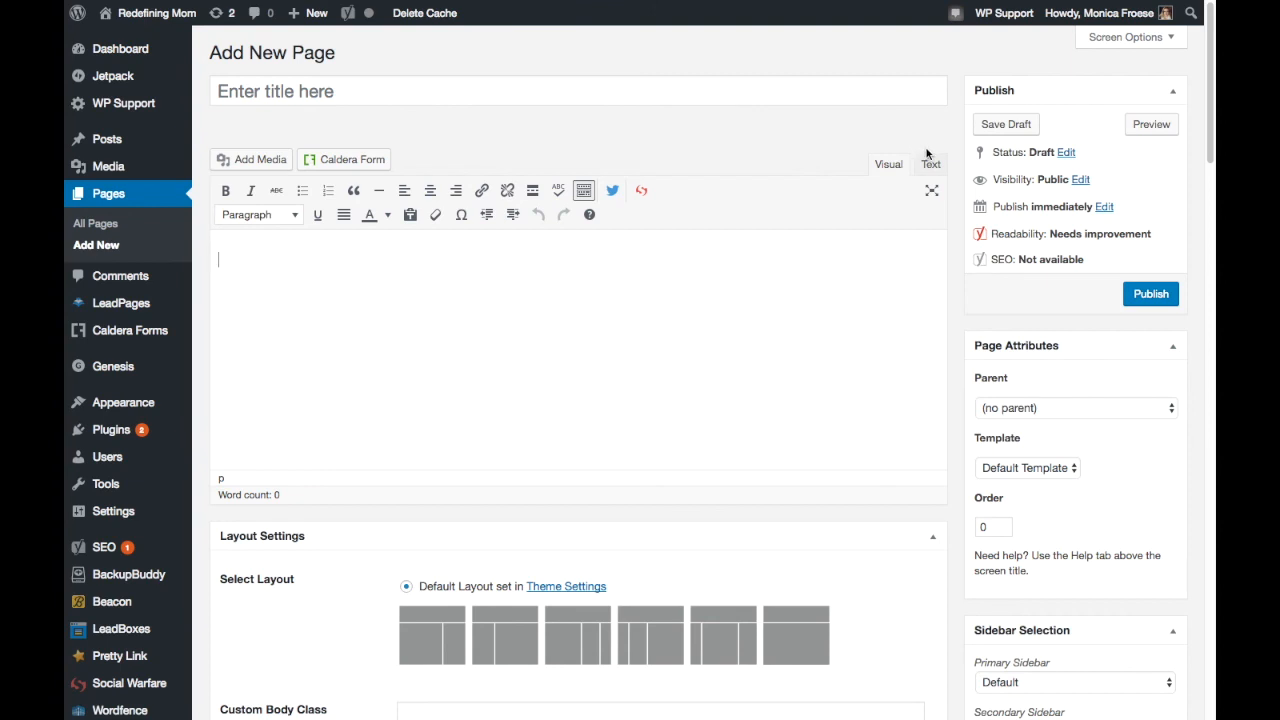
In the new WordPress page, paste the scheduler embed code as HTML text and preview the page.
left_click(931, 165)
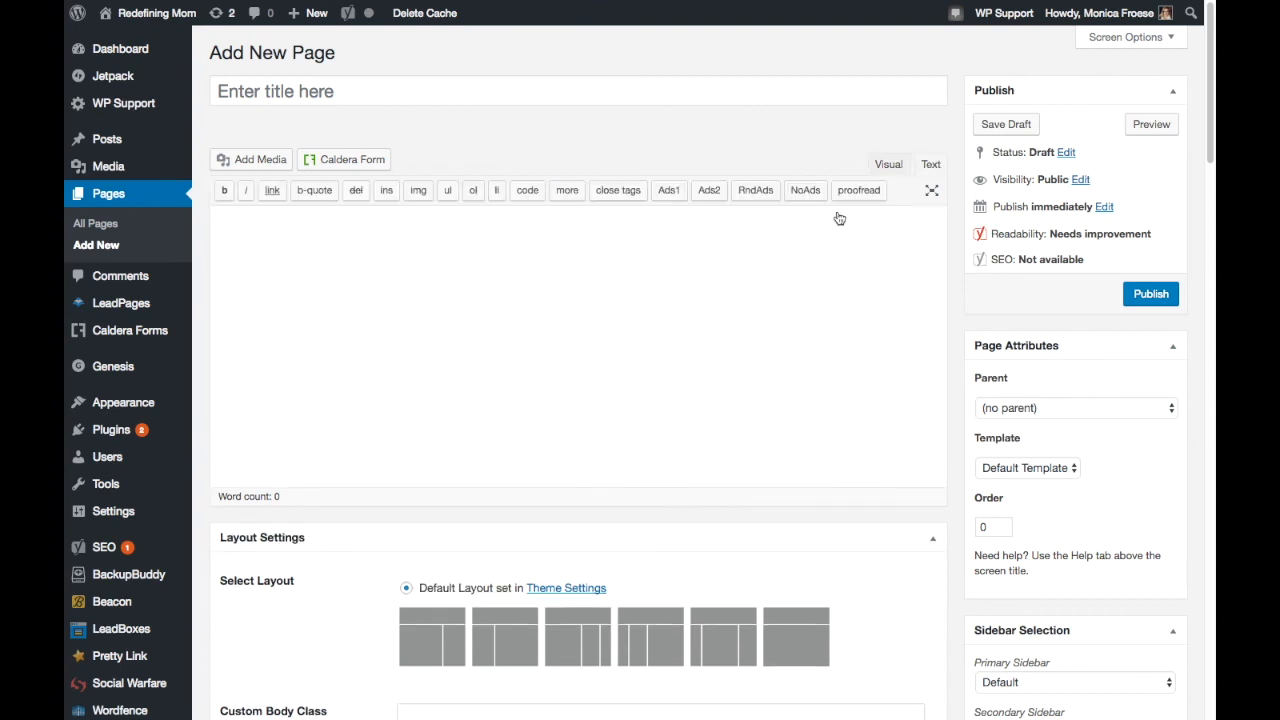
key("super+v")
left_click(888, 164)
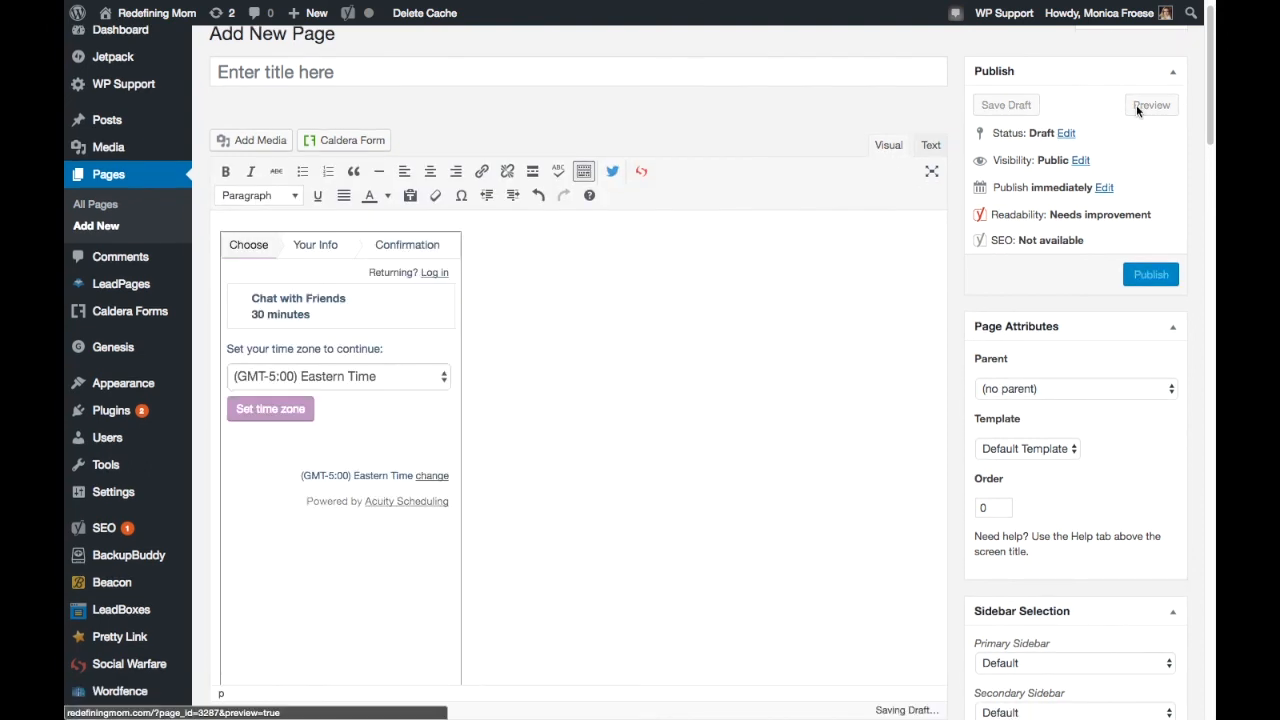
left_click(1135, 95)
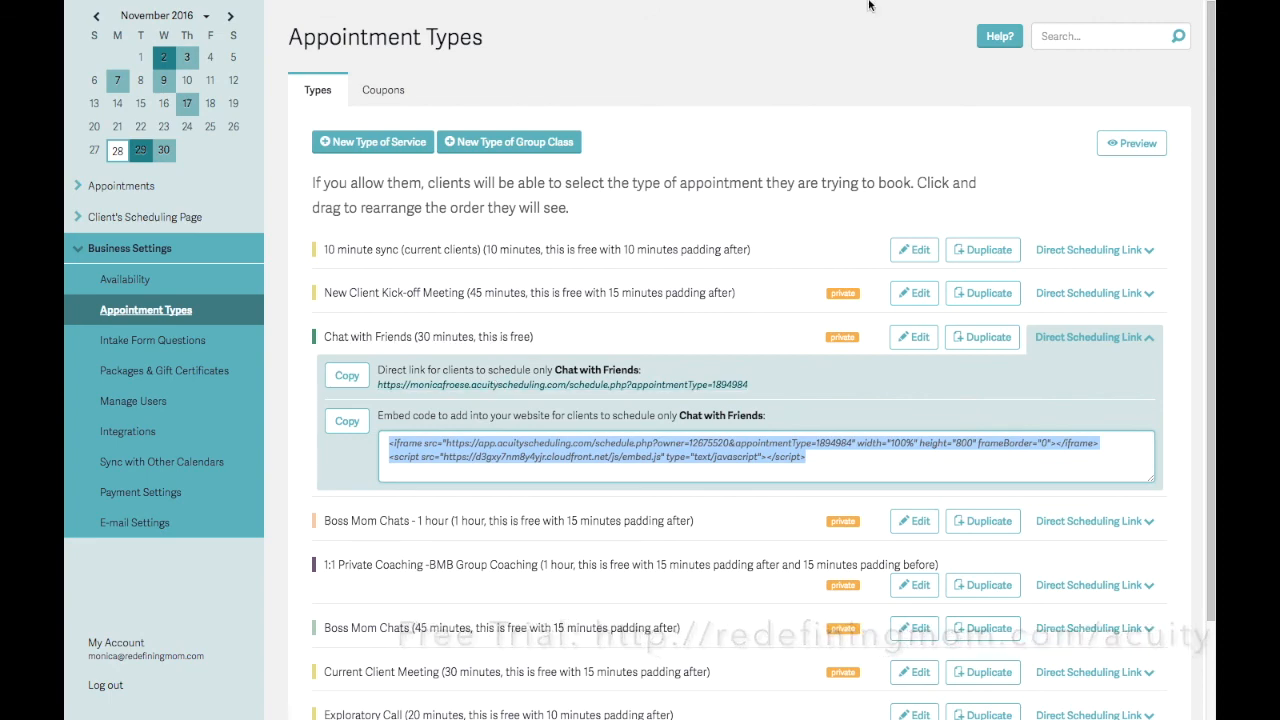
left_click(831, 94)
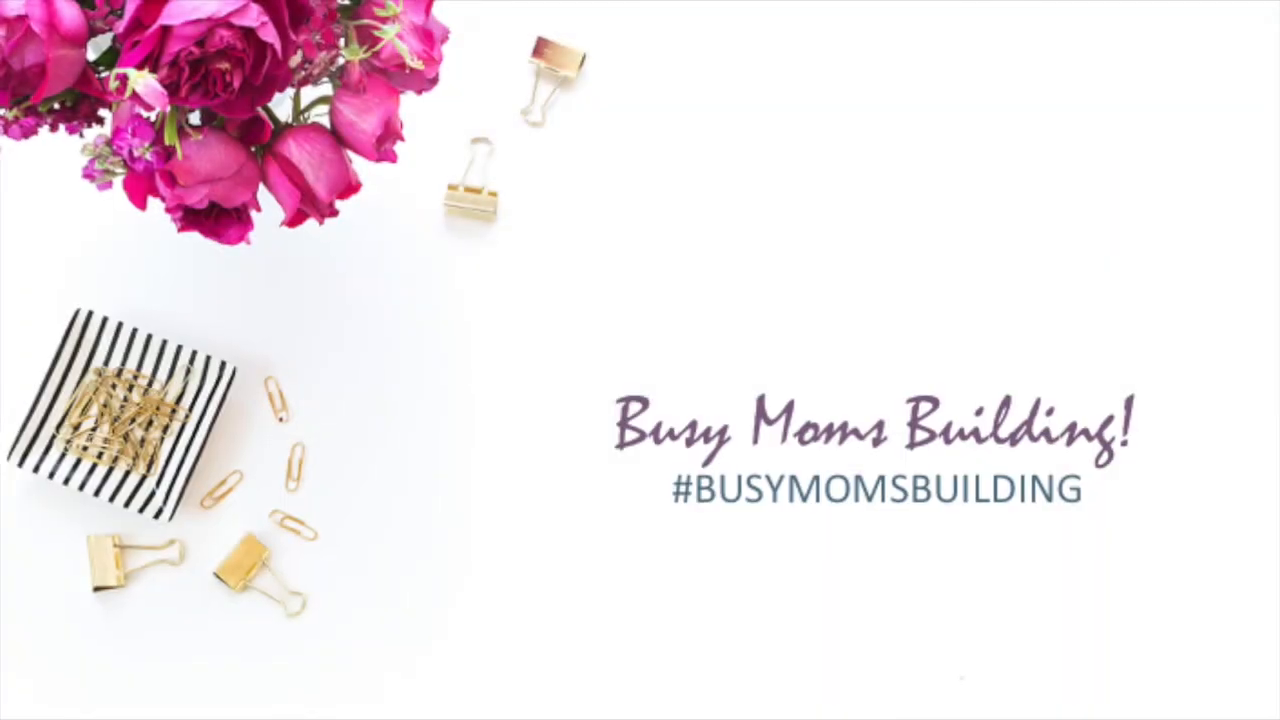